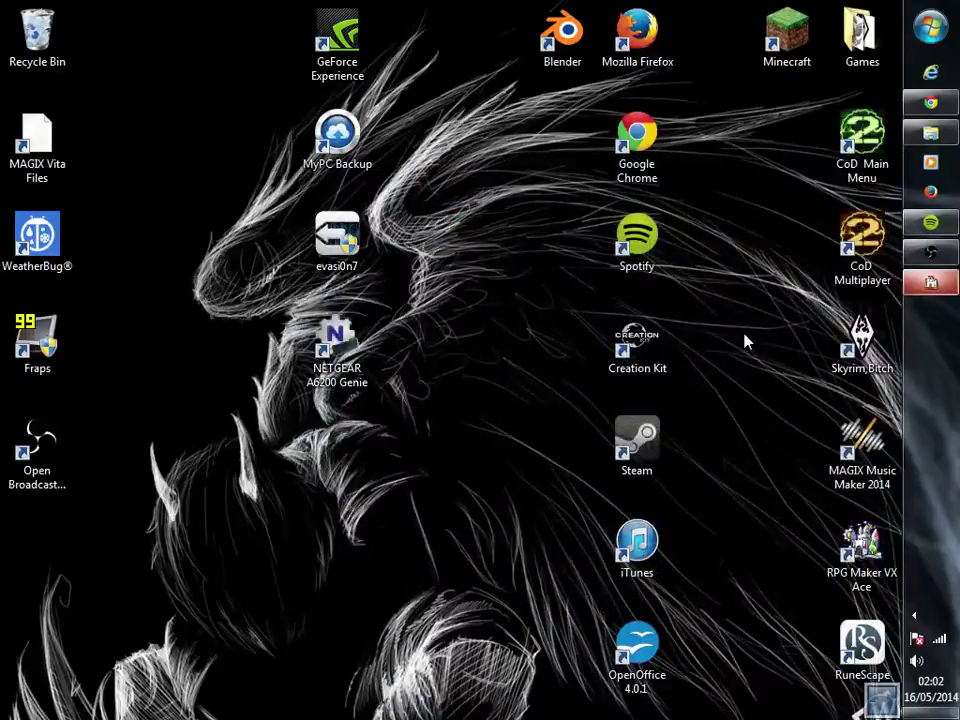
- Restore the RPG Maker VX Ace editor with the A Lost Generation project from the taskbar
{"action": "left_click", "coordinate": [928, 285]}
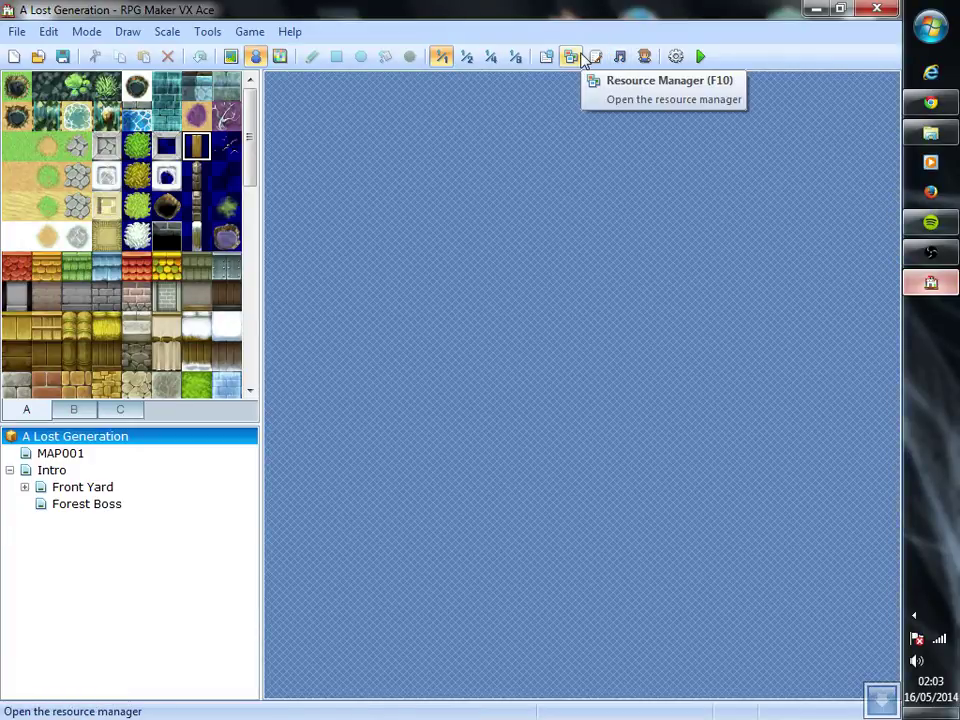
- Import the first battle track from ModernMusicMega_SND > MP3 > BGM_mp3 into Audio/BGM
{"action": "left_click", "coordinate": [573, 57]}
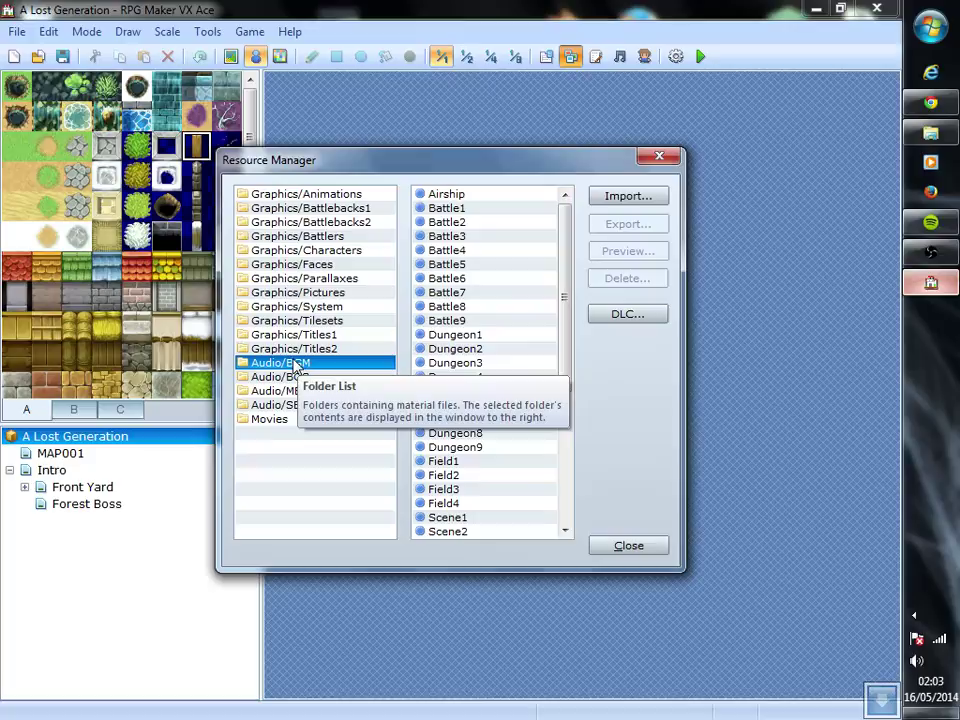
{"action": "left_click", "coordinate": [640, 315]}
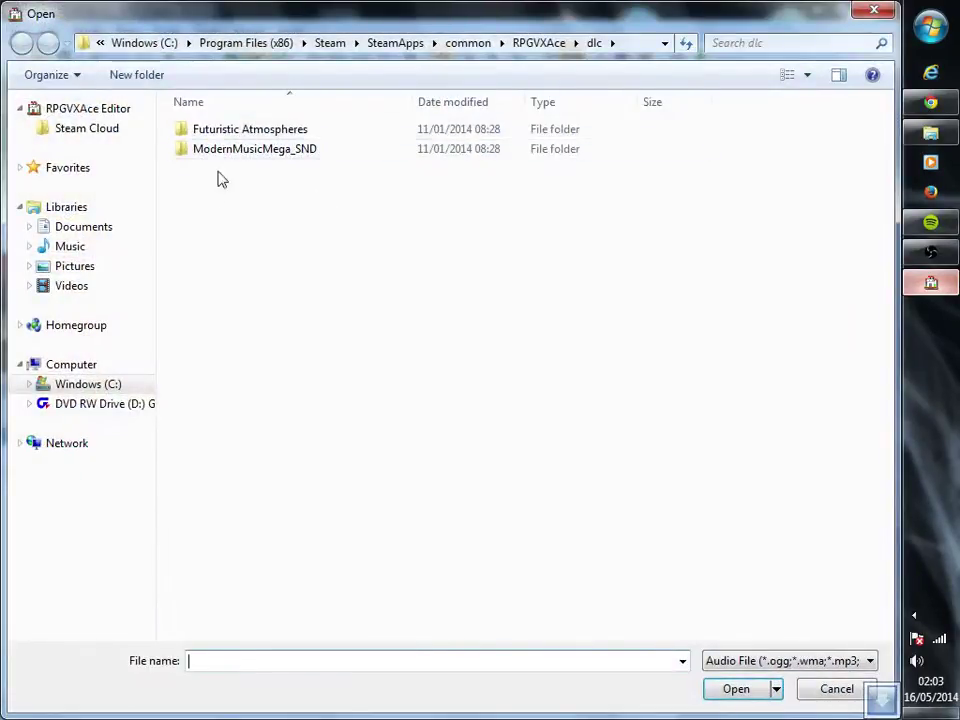
{"action": "double_click", "coordinate": [268, 149]}
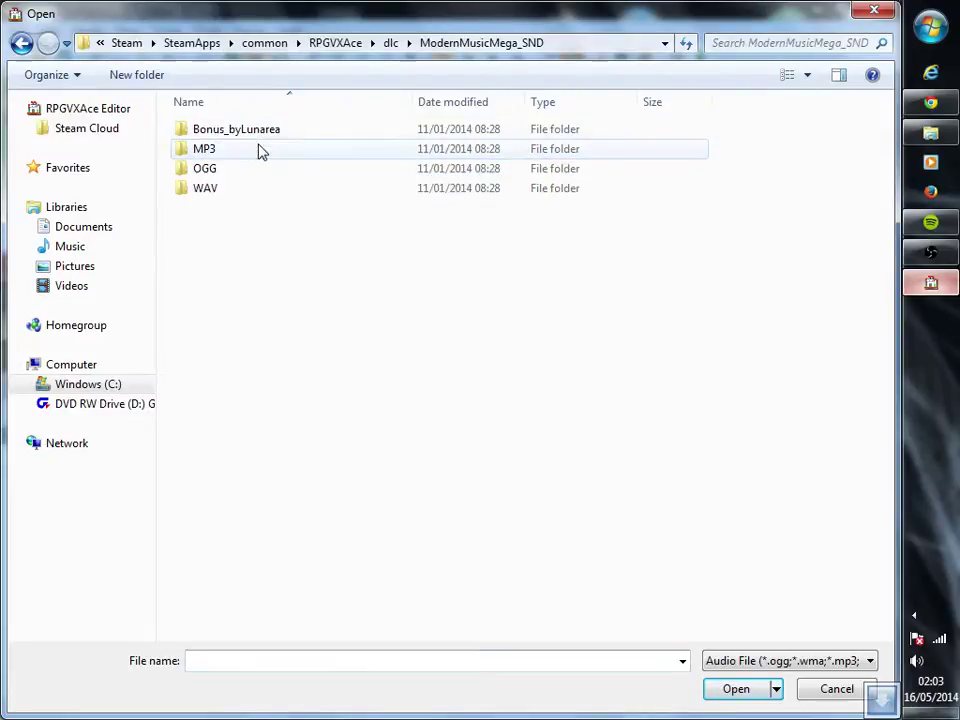
{"action": "double_click", "coordinate": [255, 148]}
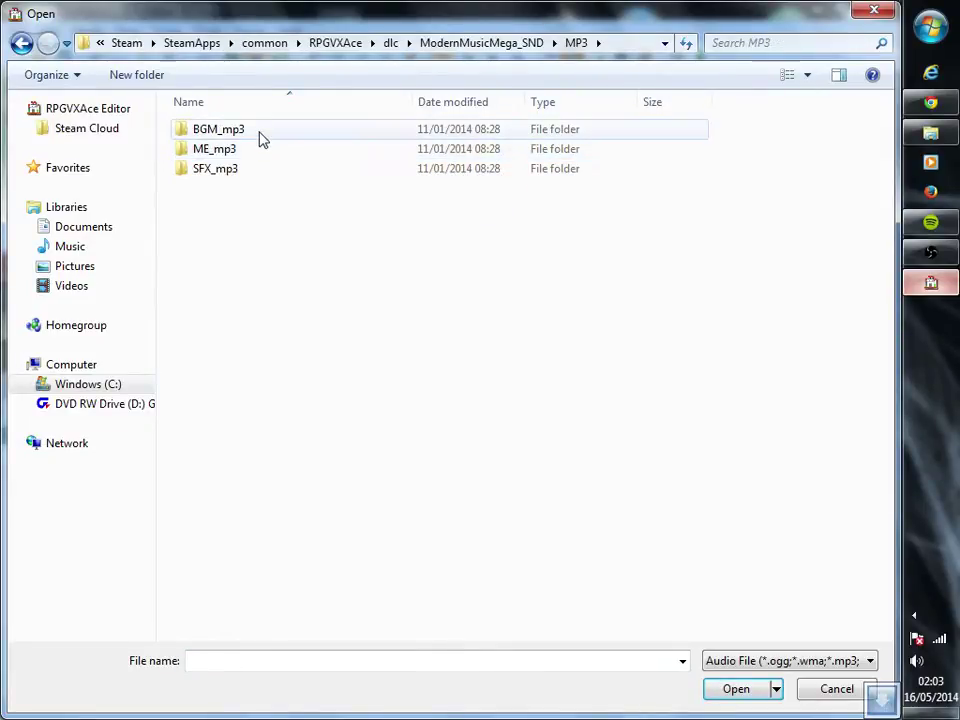
{"action": "left_click", "coordinate": [259, 139]}
{"action": "left_click", "coordinate": [259, 136]}
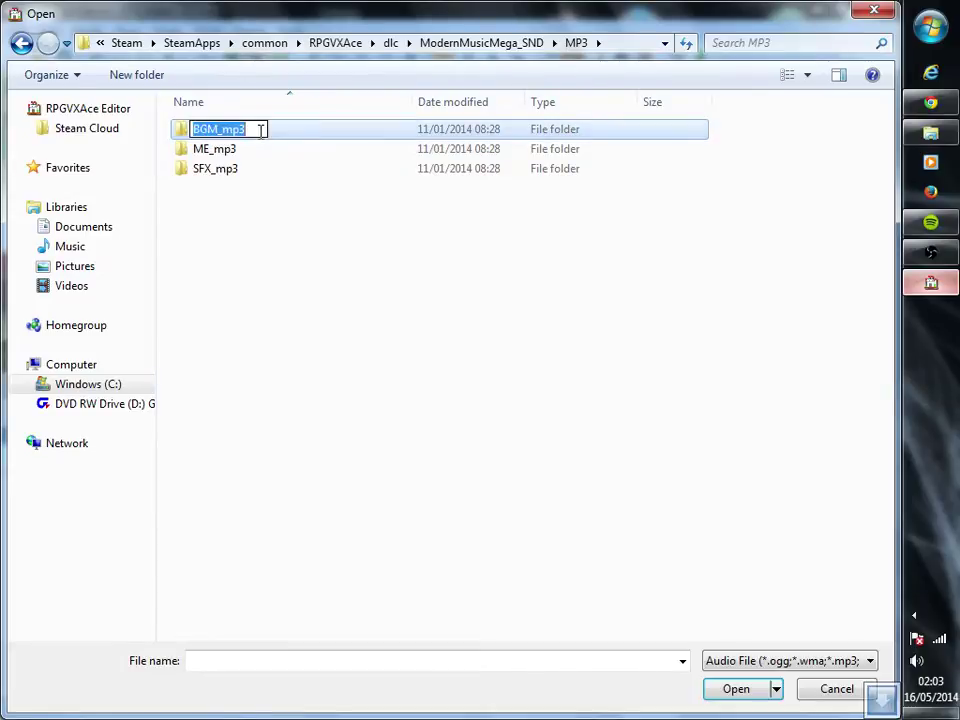
{"action": "key", "text": "Escape"}
{"action": "double_click", "coordinate": [240, 137]}
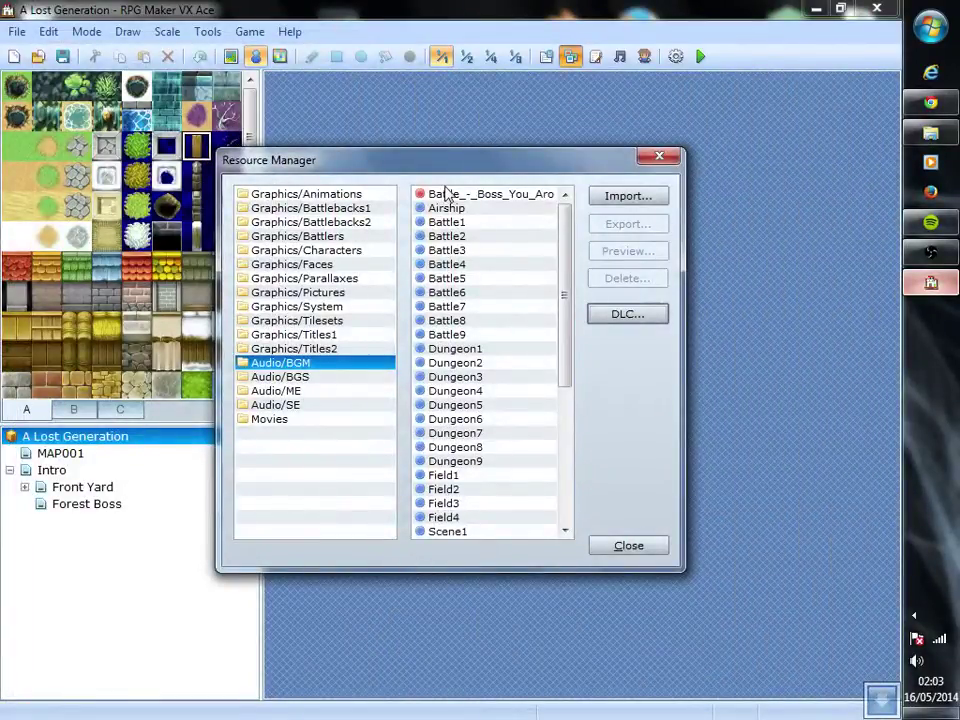
- Import Battle_-_Club_Thumper from the ModernMusicMega_SND DLC BGM_mp3 folder
{"action": "left_click", "coordinate": [612, 318]}
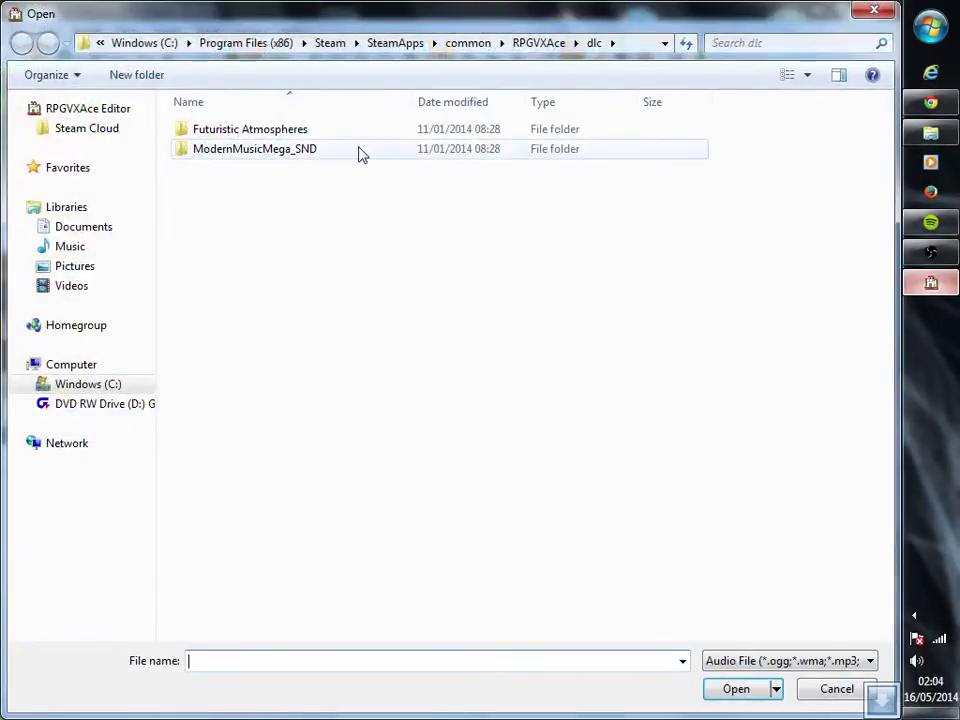
{"action": "double_click", "coordinate": [362, 152]}
{"action": "double_click", "coordinate": [276, 148]}
{"action": "left_click", "coordinate": [290, 131]}
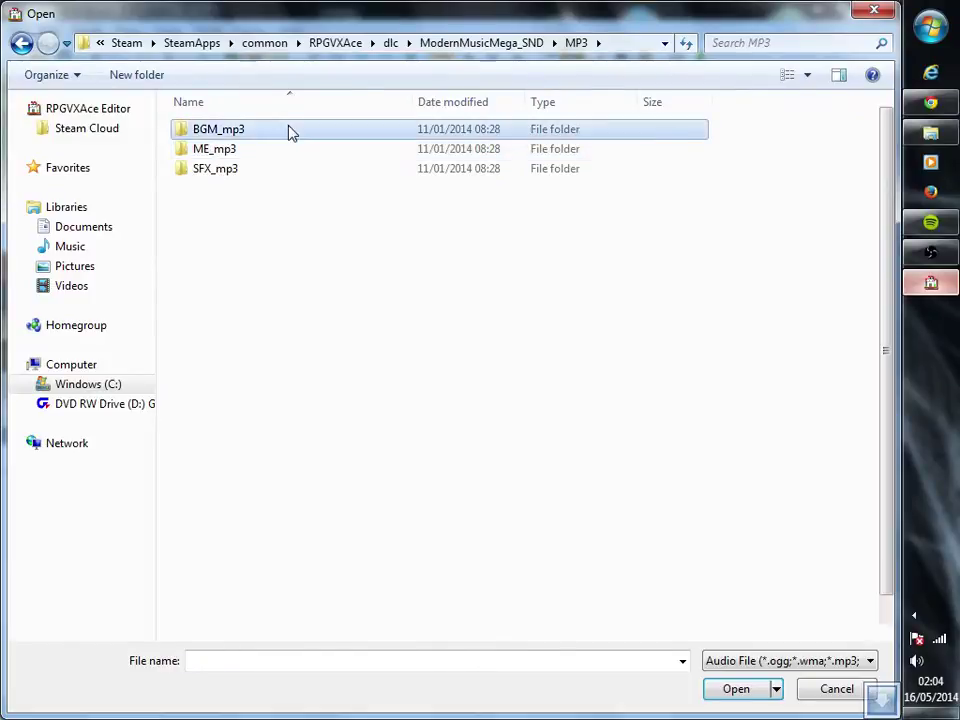
{"action": "double_click", "coordinate": [290, 131]}
{"action": "double_click", "coordinate": [270, 148]}
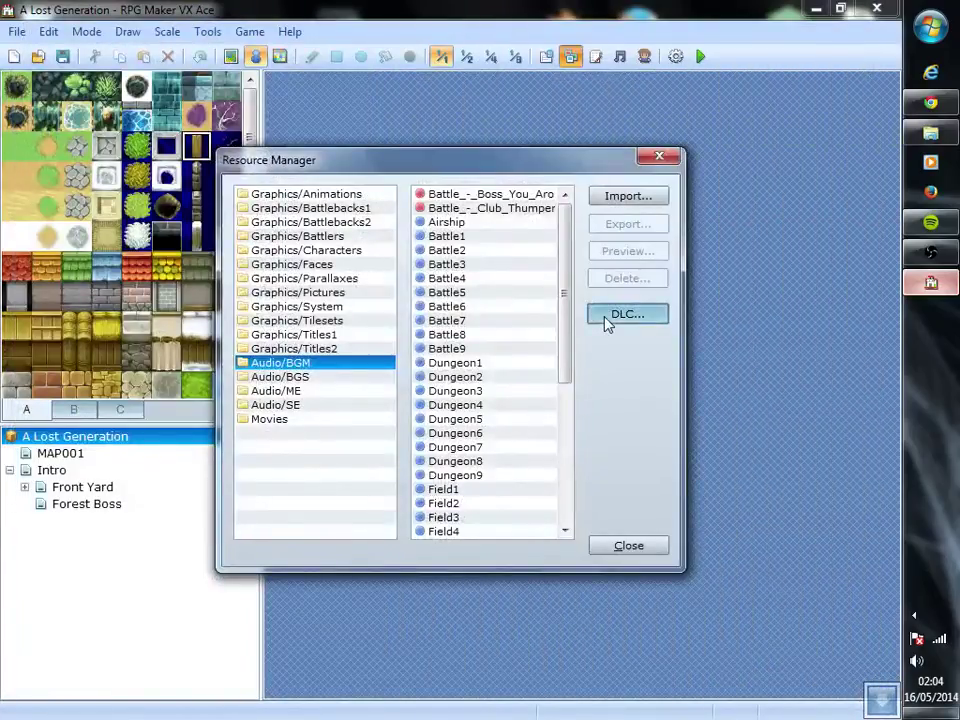
- Import Battle_-_Counter-insurgency from the ModernMusicMega_SND DLC BGM_mp3 folder
{"action": "left_click", "coordinate": [608, 318]}
{"action": "double_click", "coordinate": [336, 150]}
{"action": "left_click", "coordinate": [264, 151]}
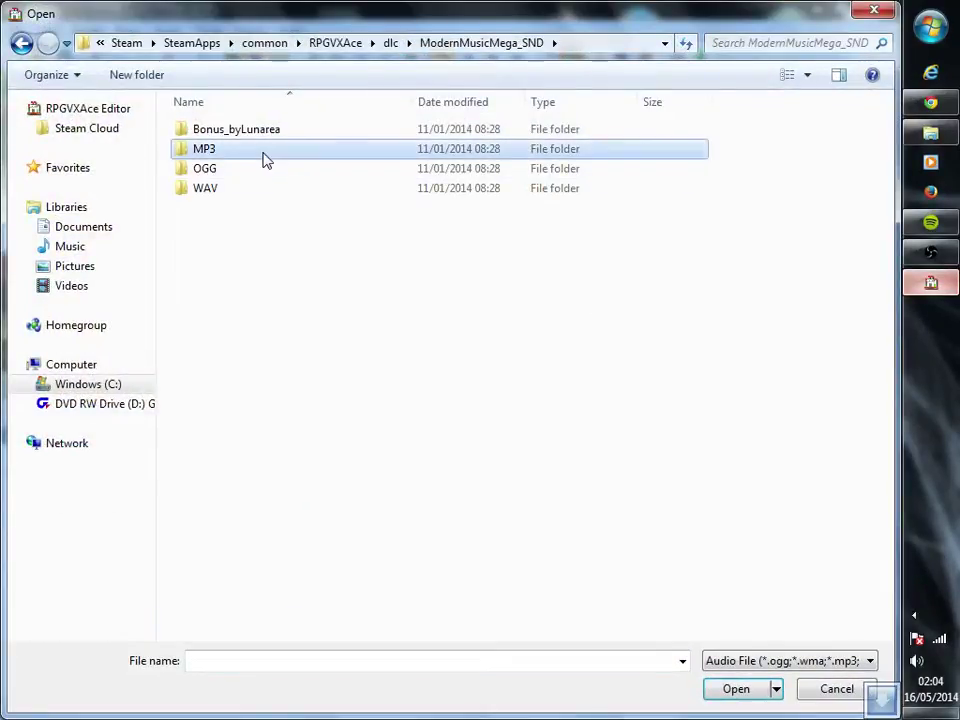
{"action": "double_click", "coordinate": [268, 152]}
{"action": "double_click", "coordinate": [286, 131]}
{"action": "double_click", "coordinate": [281, 172]}
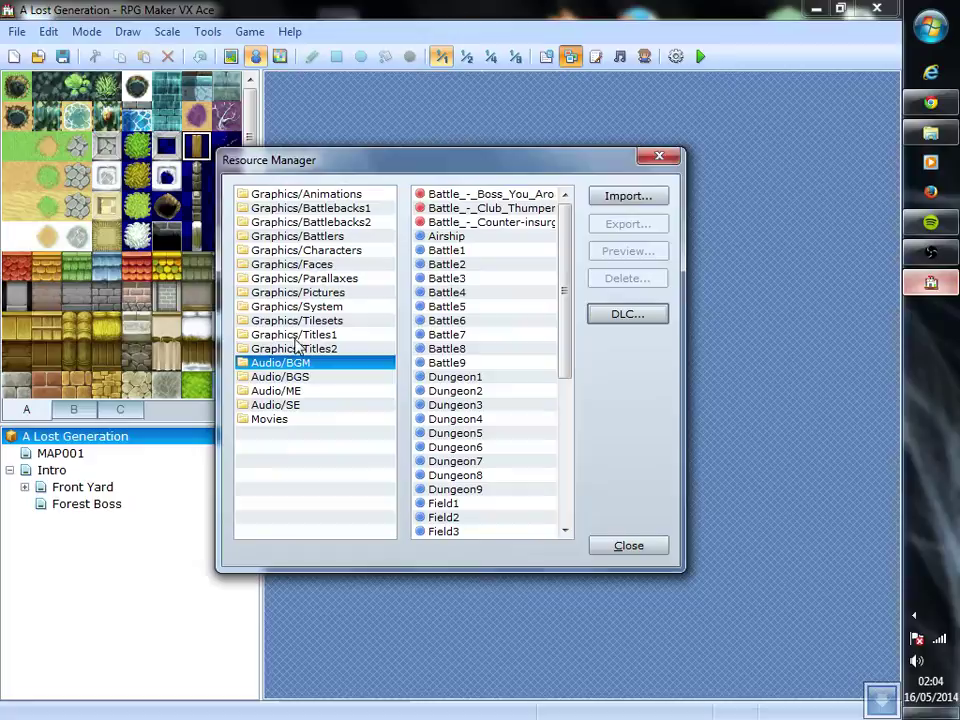
- Reopen the resource manager, check Battle_-_Club_Thumper in Audio/BGM, then close it
{"action": "left_click", "coordinate": [660, 158]}
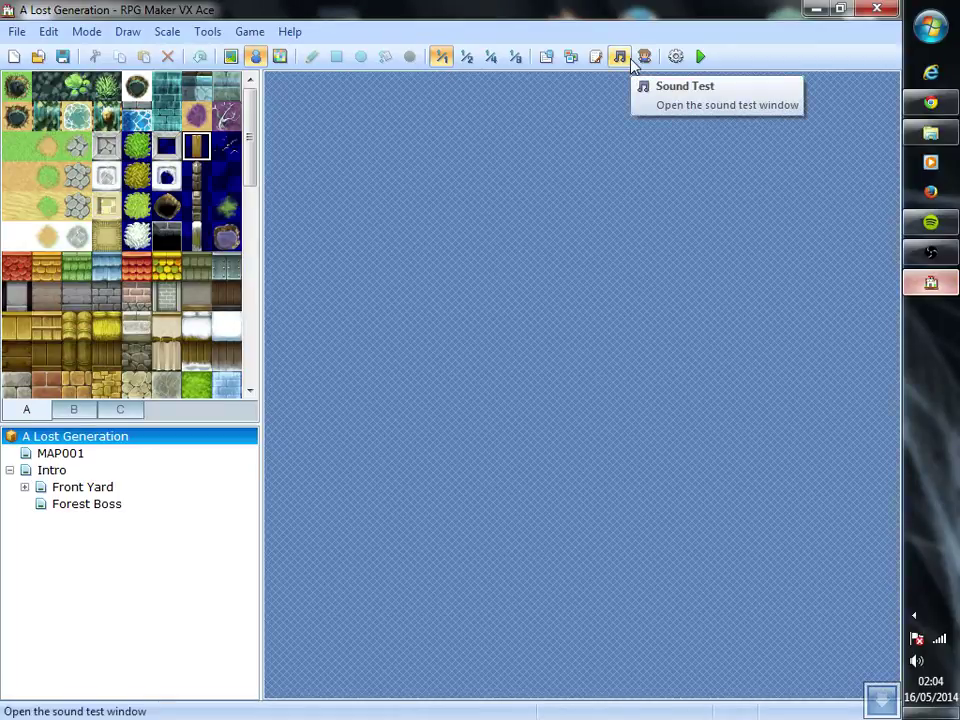
{"action": "left_click", "coordinate": [571, 56]}
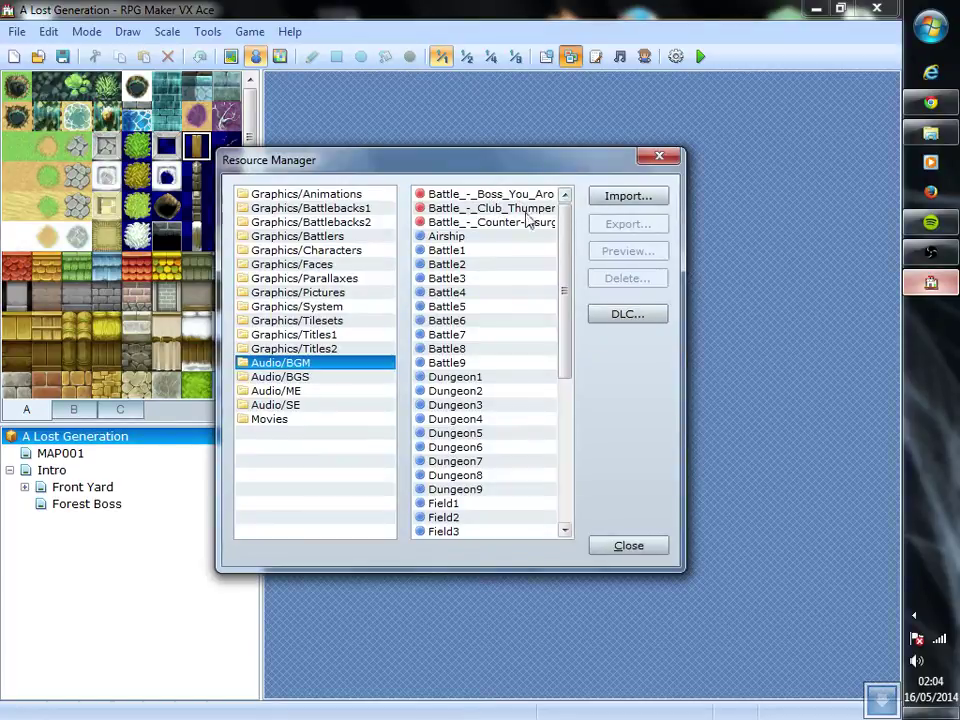
{"action": "left_click", "coordinate": [461, 208]}
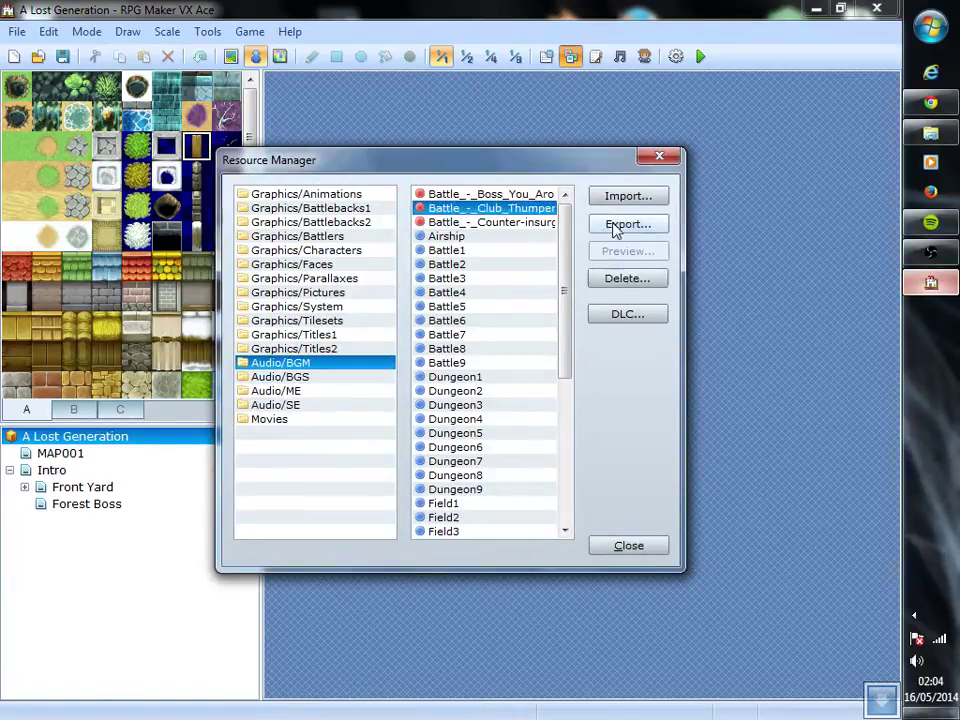
{"action": "left_click", "coordinate": [662, 157]}
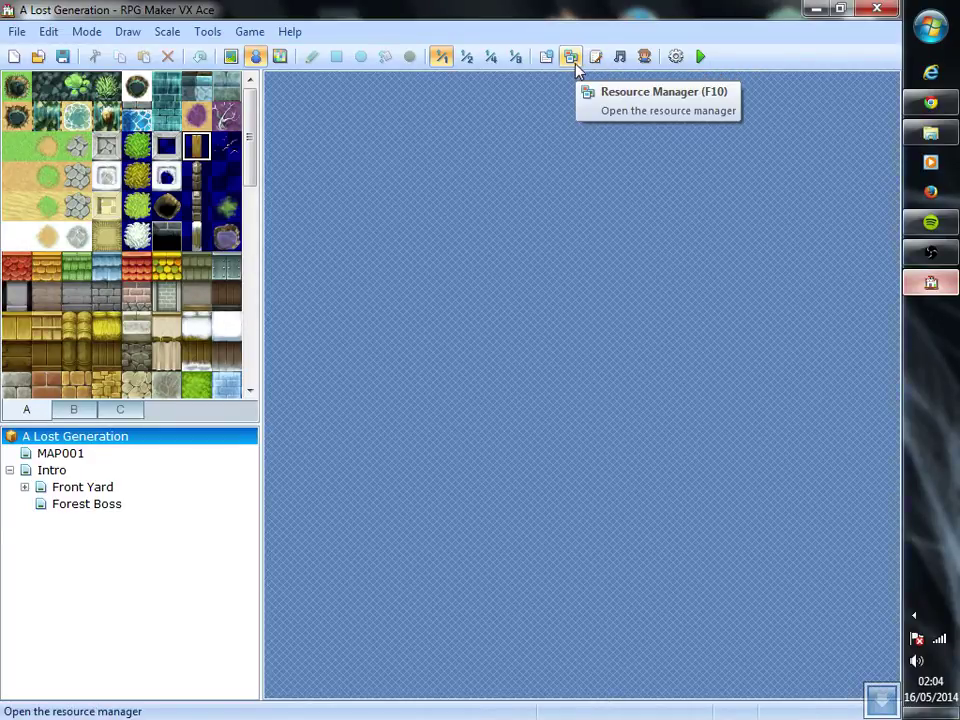
- In the Project Menu, select ReStaff 2013 Graphics Collection and open its Resource Manager
{"action": "left_click", "coordinate": [674, 57]}
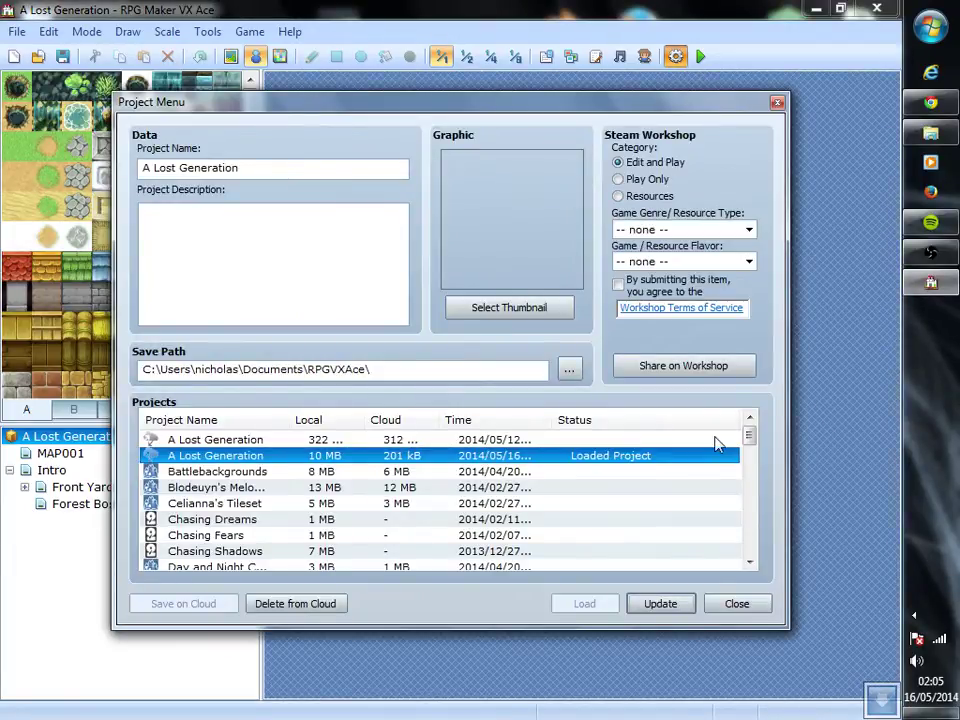
{"action": "left_click_drag", "start_coordinate": [749, 438], "coordinate": [746, 508]}
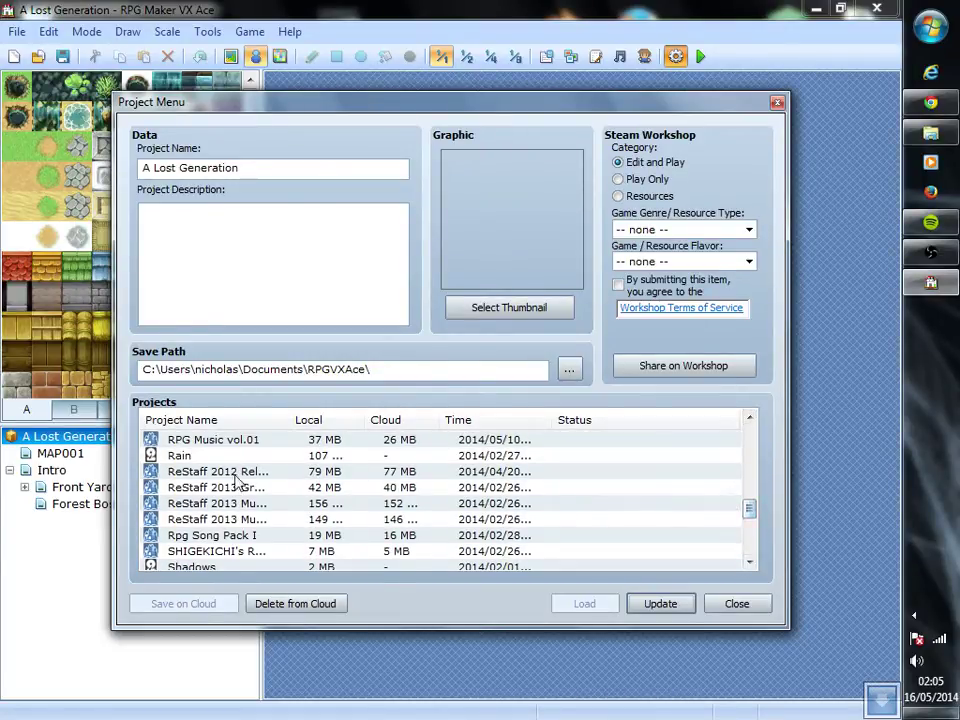
{"action": "scroll", "coordinate": [300, 510], "scroll_direction": "down", "scroll_amount": 10}
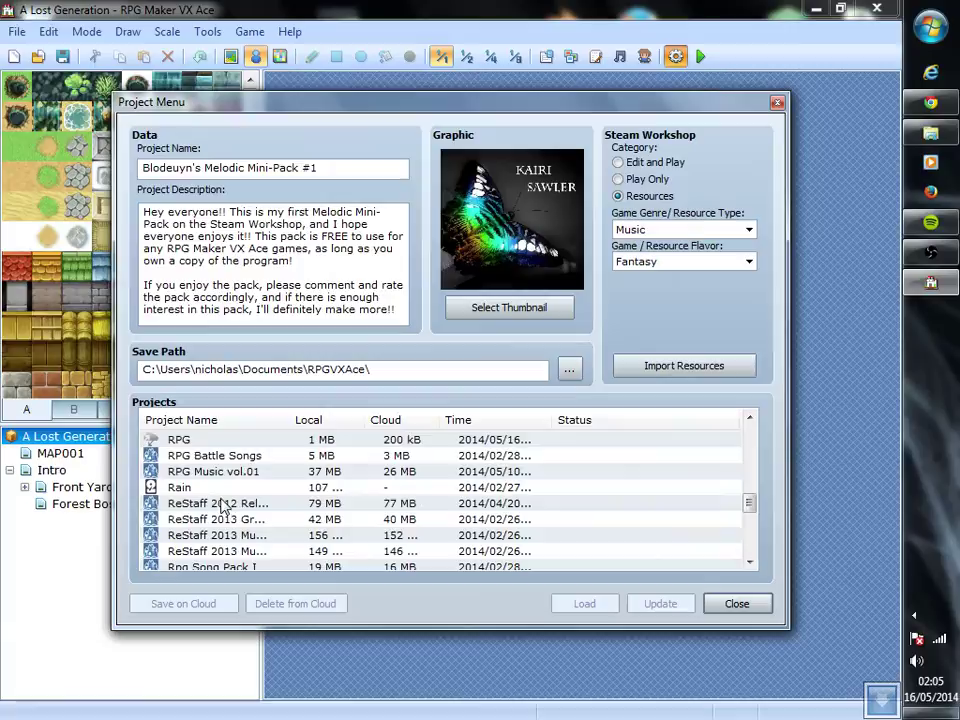
{"action": "left_click", "coordinate": [222, 505]}
{"action": "left_click", "coordinate": [243, 520]}
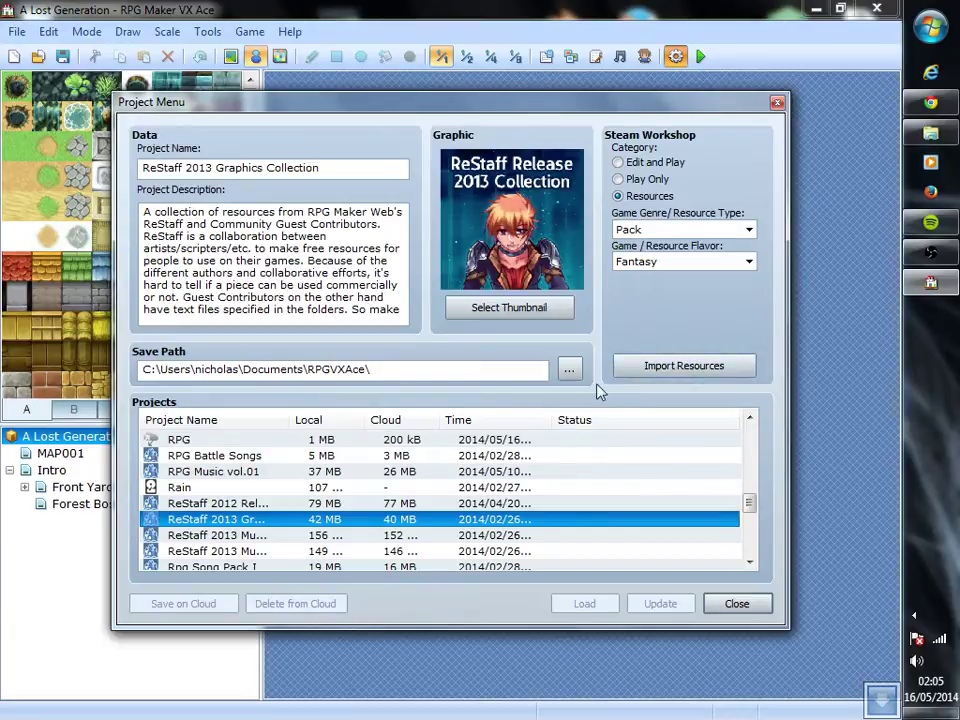
{"action": "left_click", "coordinate": [674, 366]}
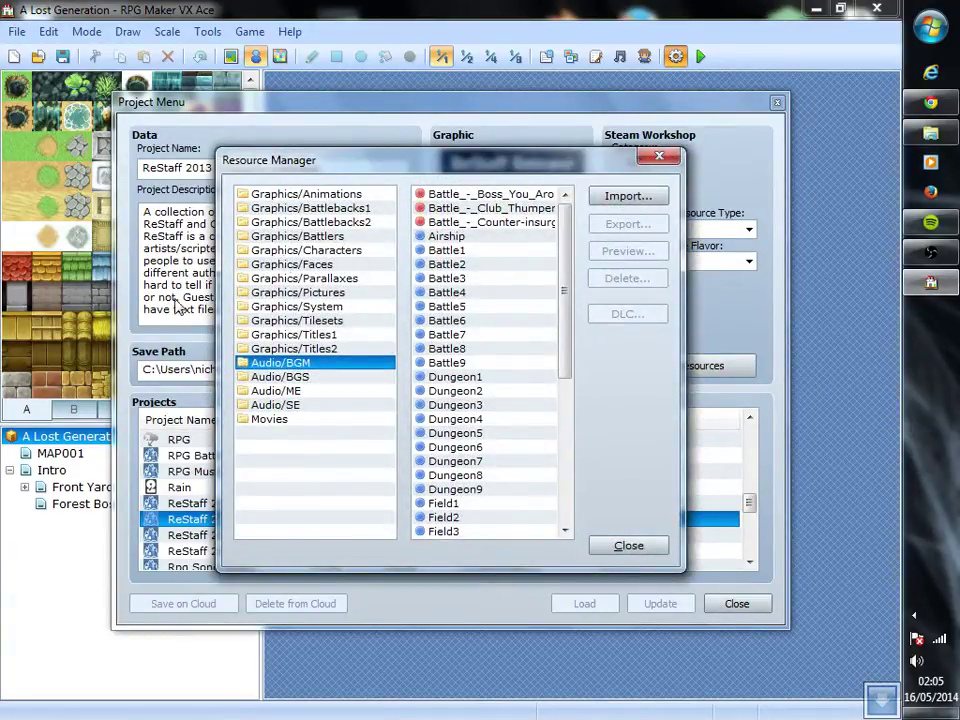
- Switch from the Graphics Collection to ReStaff 2013 Music Pack I and open its Resource Manager
{"action": "left_click", "coordinate": [320, 236]}
{"action": "left_click", "coordinate": [340, 208]}
{"action": "left_click", "coordinate": [659, 156]}
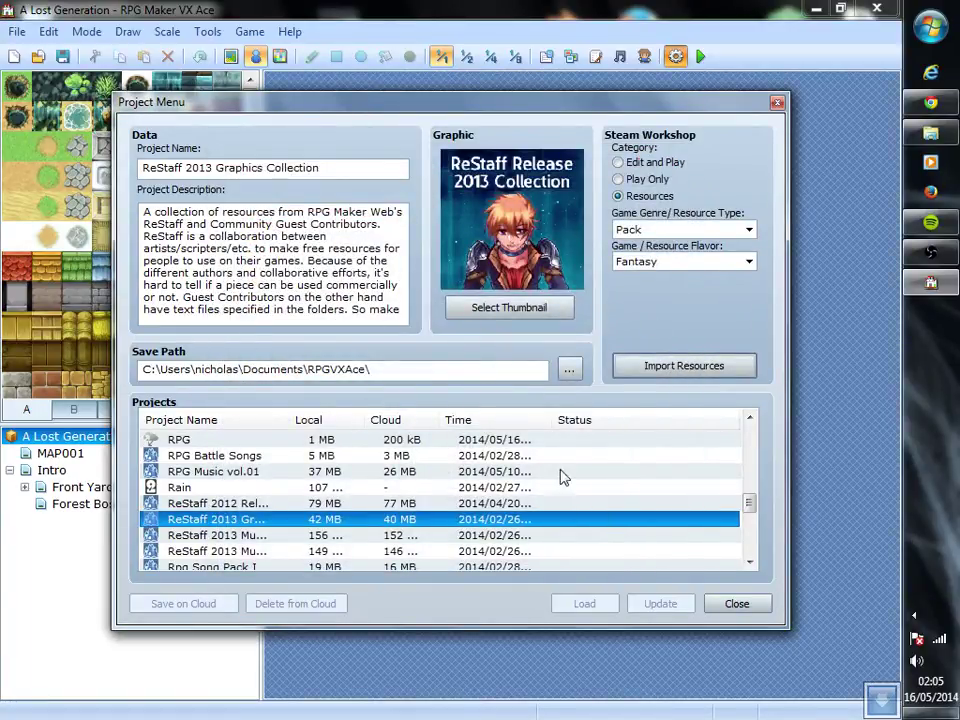
{"action": "left_click", "coordinate": [222, 538]}
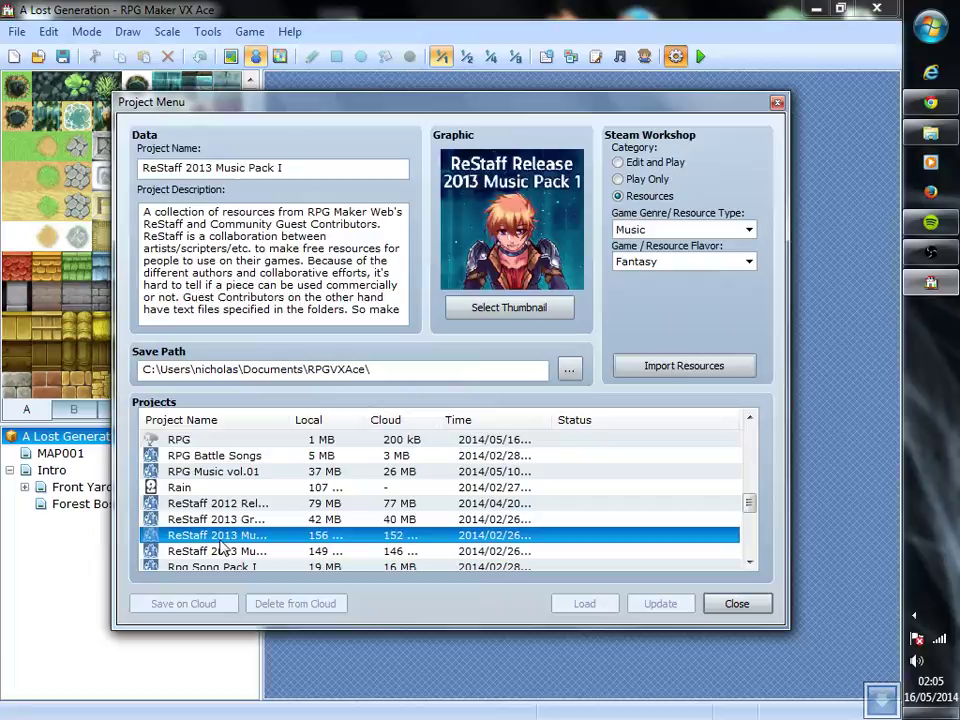
{"action": "left_click", "coordinate": [652, 365]}
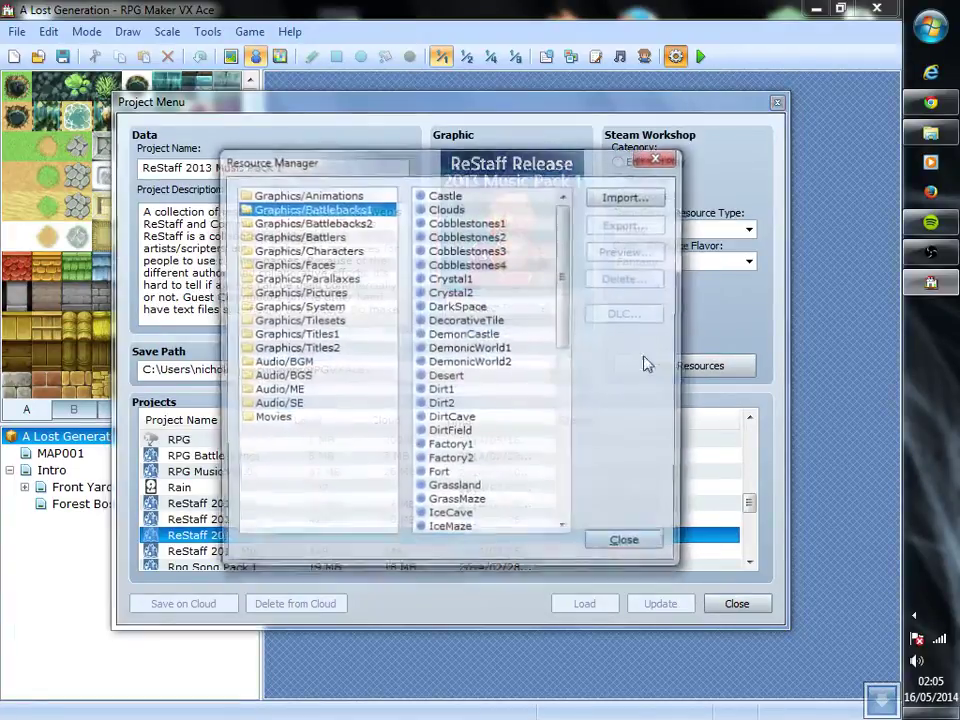
- Import Blodeuyn tracks Bloomed Dawn, Broken, Call of War and Castle Court into Audio/BGM
{"action": "left_click", "coordinate": [312, 364]}
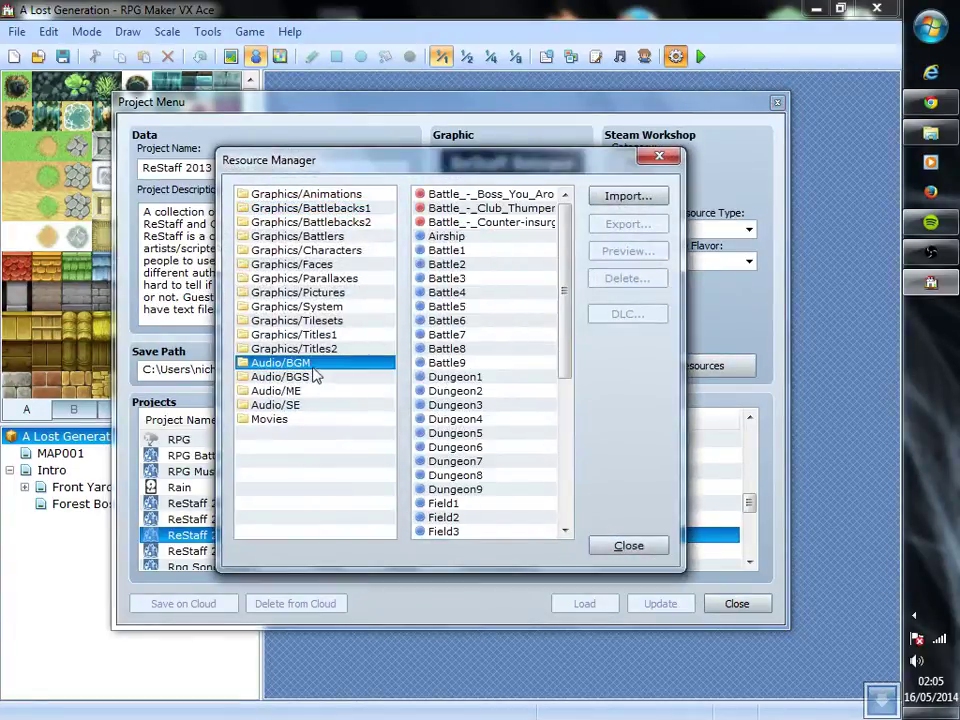
{"action": "left_click", "coordinate": [619, 195]}
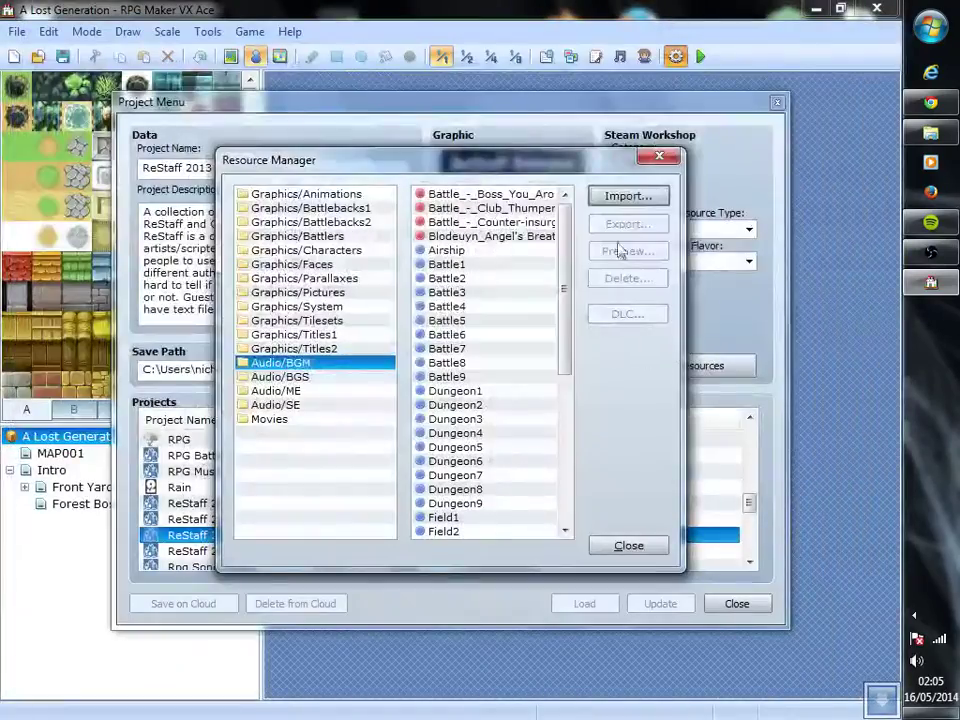
{"action": "left_click", "coordinate": [621, 191]}
{"action": "left_click", "coordinate": [318, 152]}
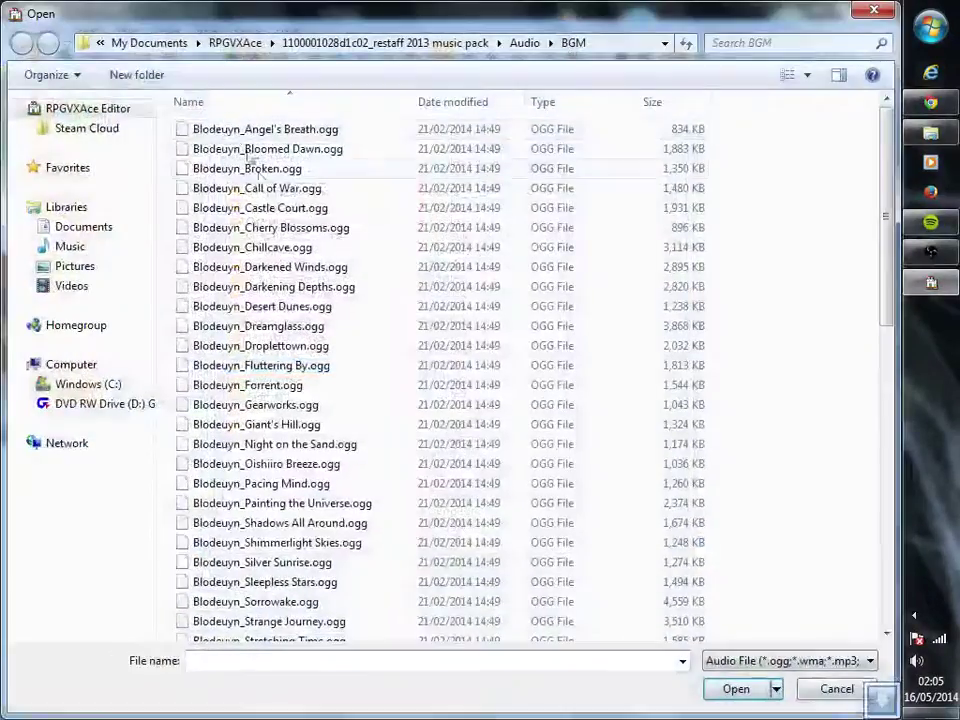
{"action": "left_click", "coordinate": [256, 172]}
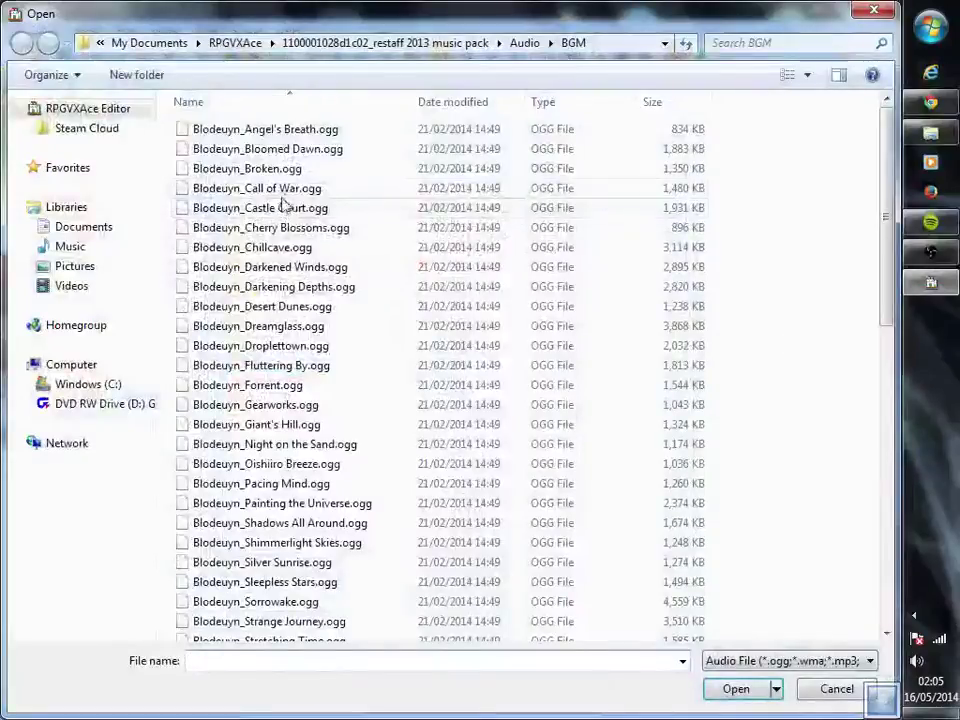
{"action": "left_click", "coordinate": [285, 195]}
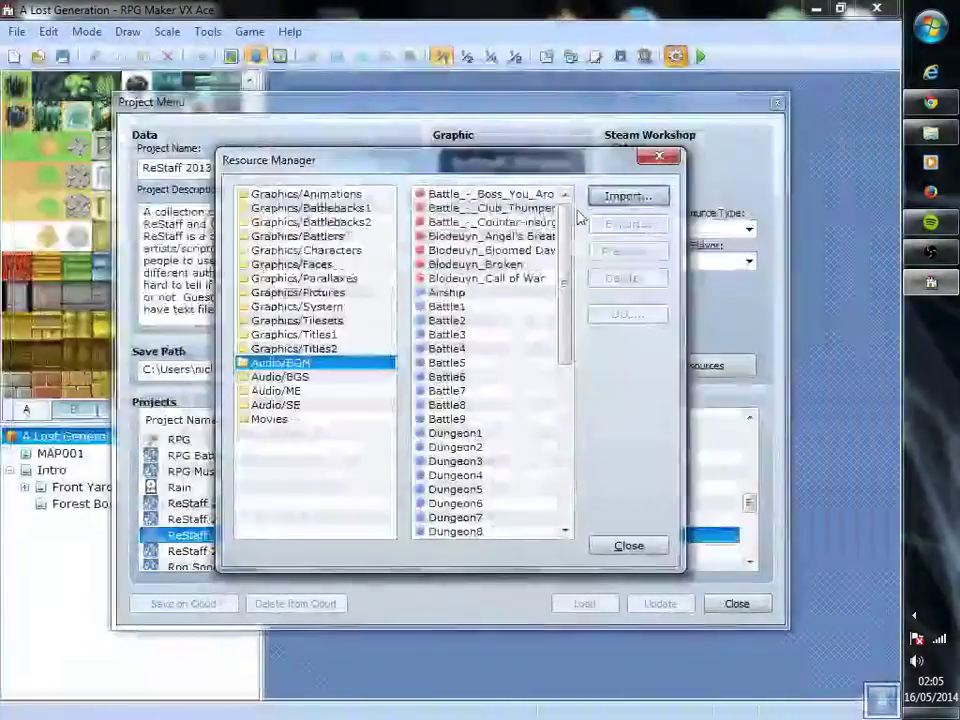
{"action": "left_click", "coordinate": [628, 195]}
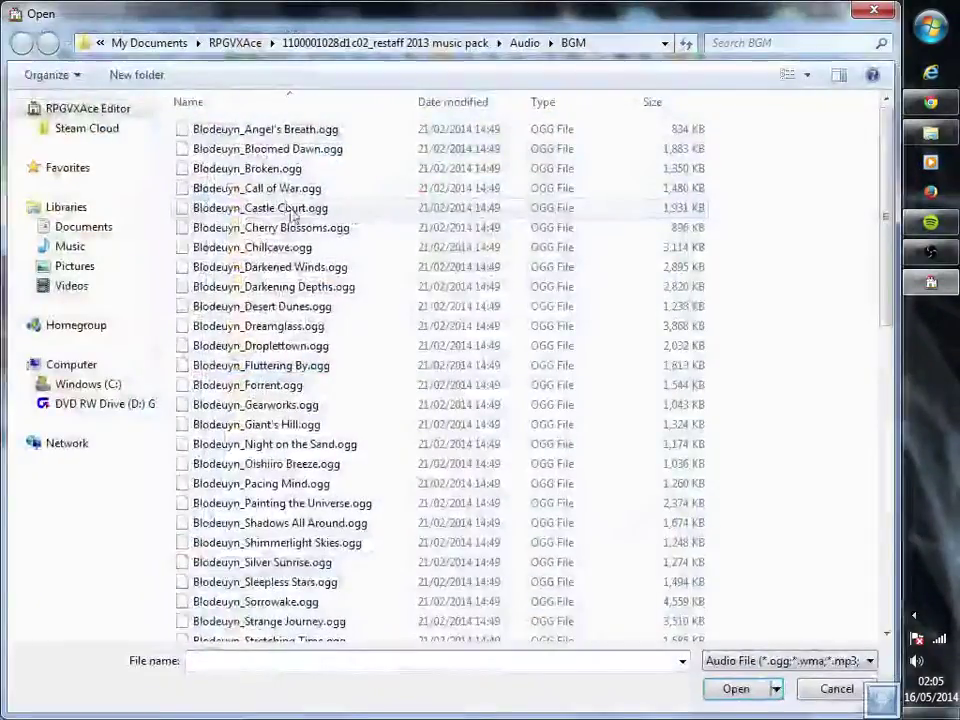
{"action": "double_click", "coordinate": [292, 208]}
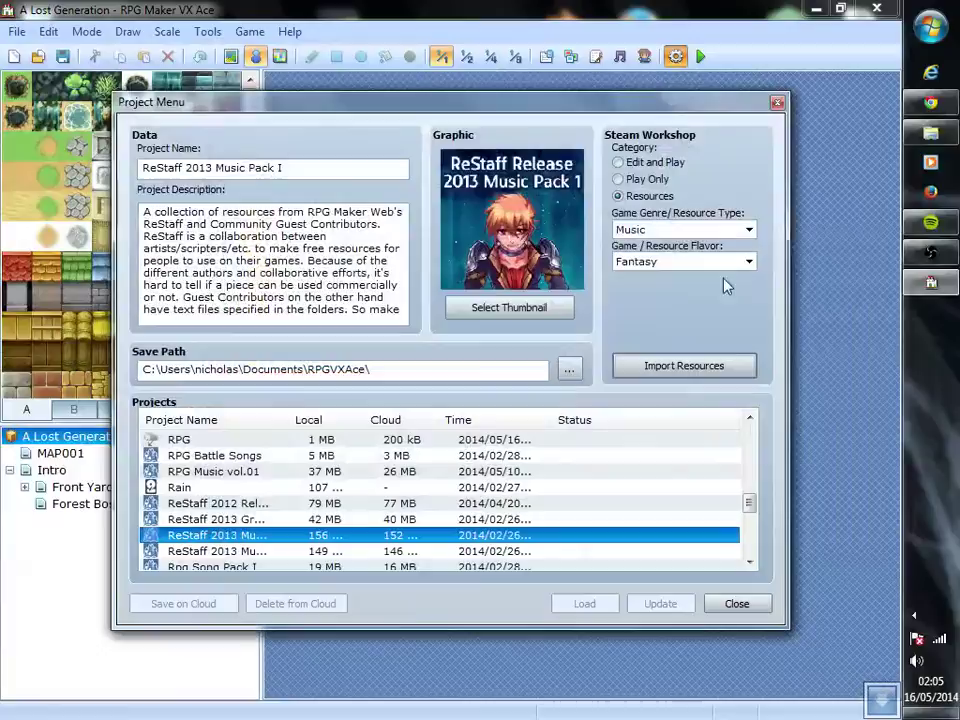
- Close the Project Menu, then open and close the Script Editor
{"action": "left_click", "coordinate": [776, 103]}
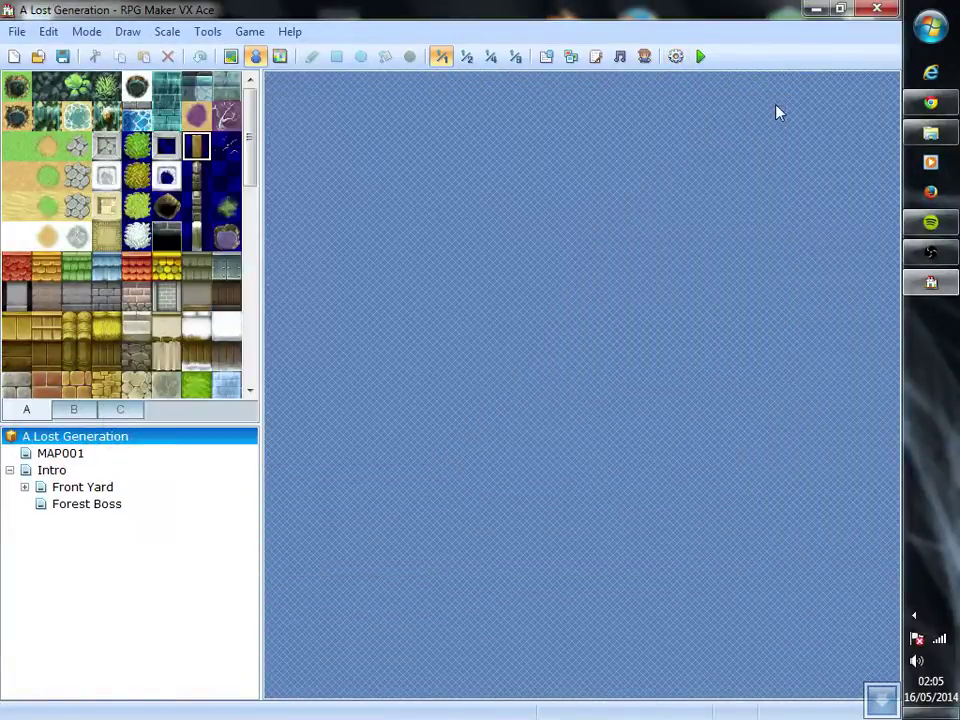
{"action": "left_click", "coordinate": [597, 58]}
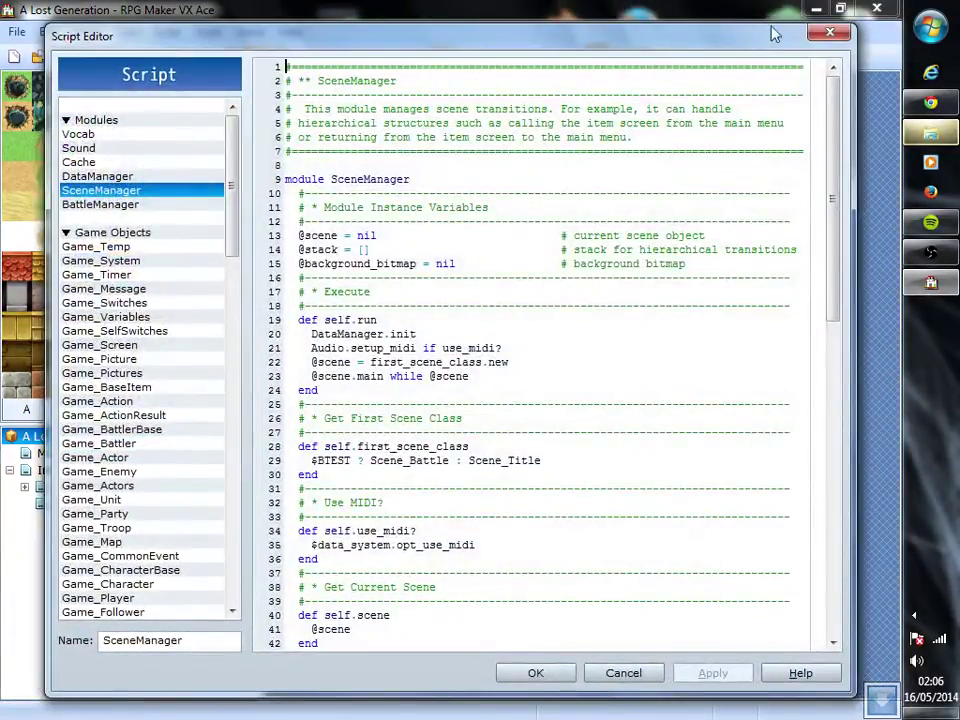
{"action": "left_click", "coordinate": [829, 32]}
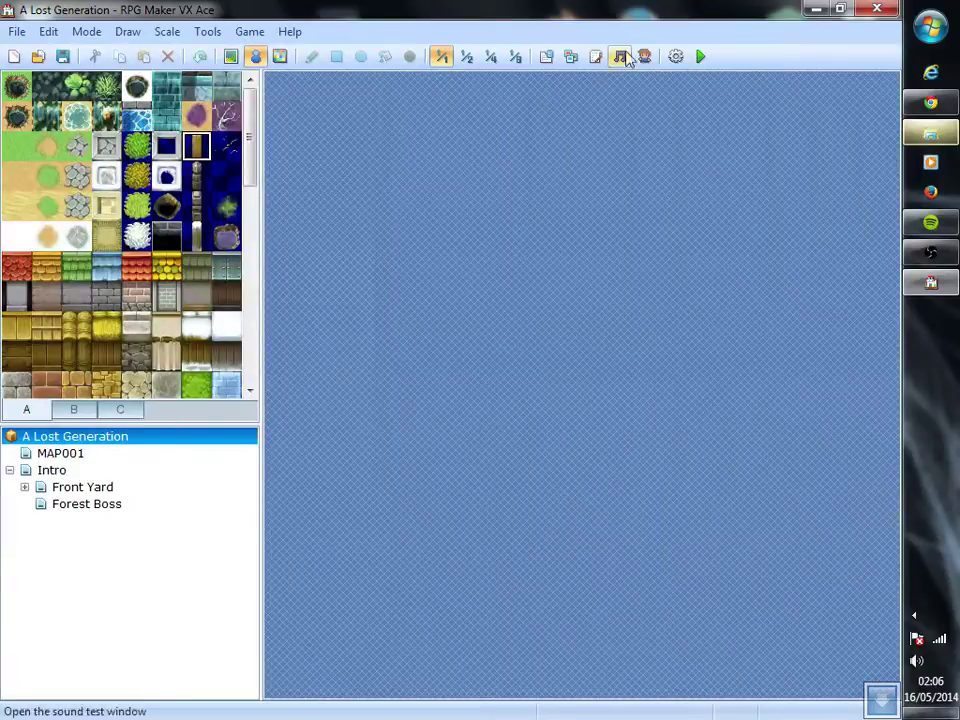
{"action": "left_click", "coordinate": [679, 66]}
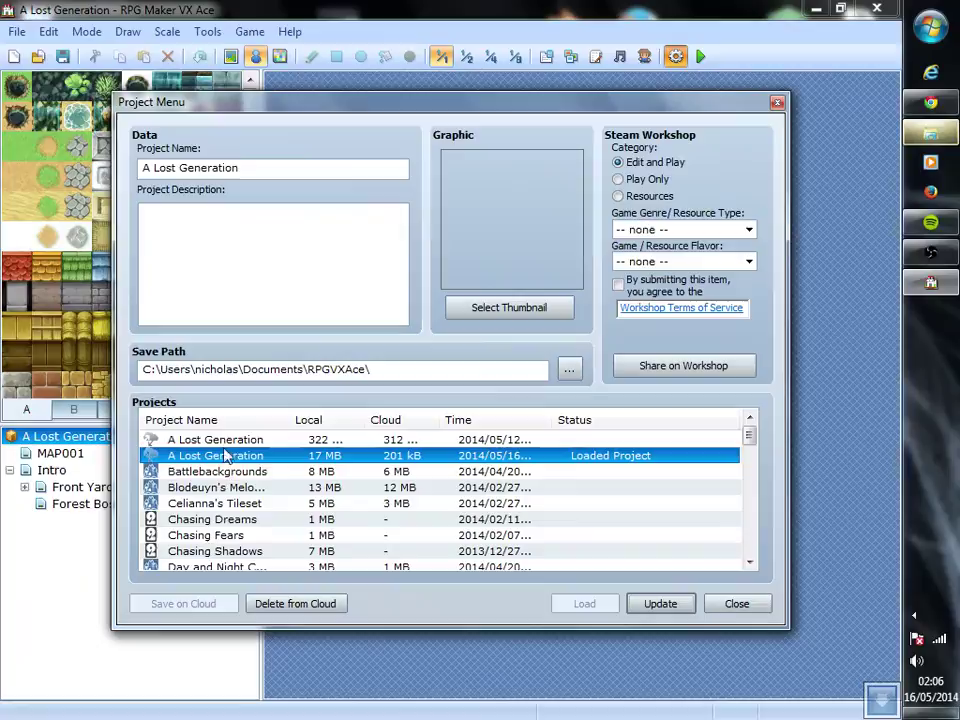
{"action": "left_click", "coordinate": [225, 441]}
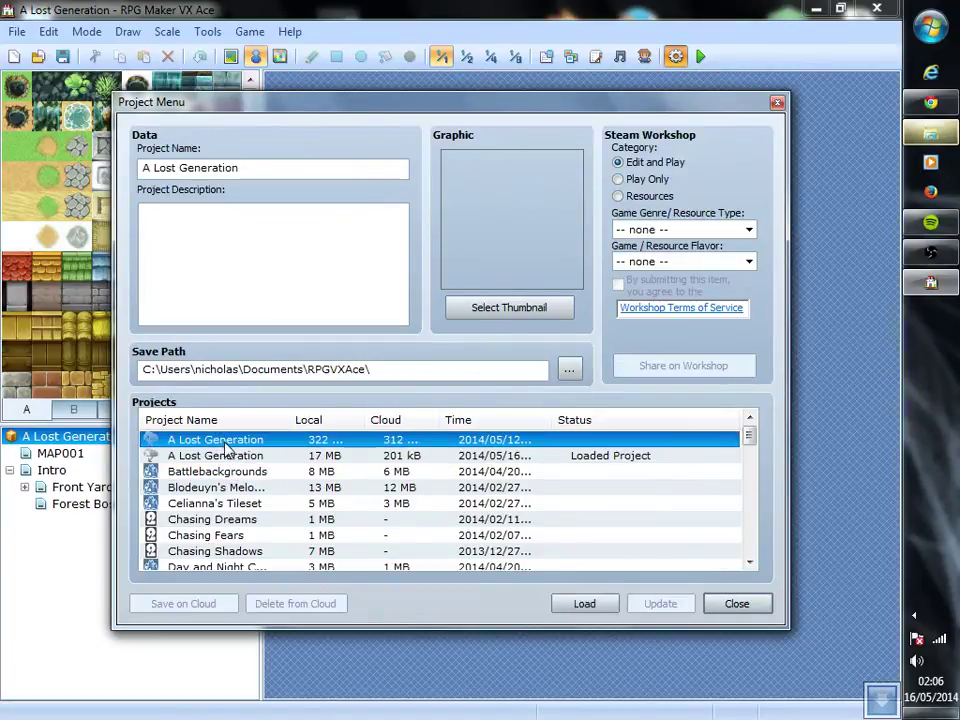
{"action": "left_click", "coordinate": [229, 456]}
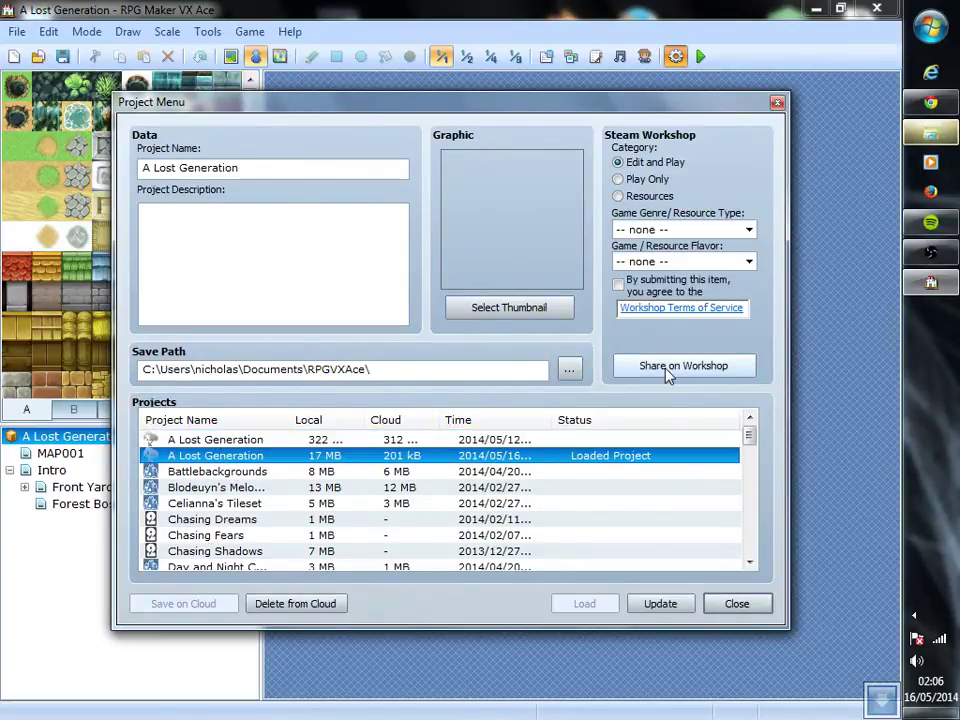
{"action": "left_click", "coordinate": [777, 103]}
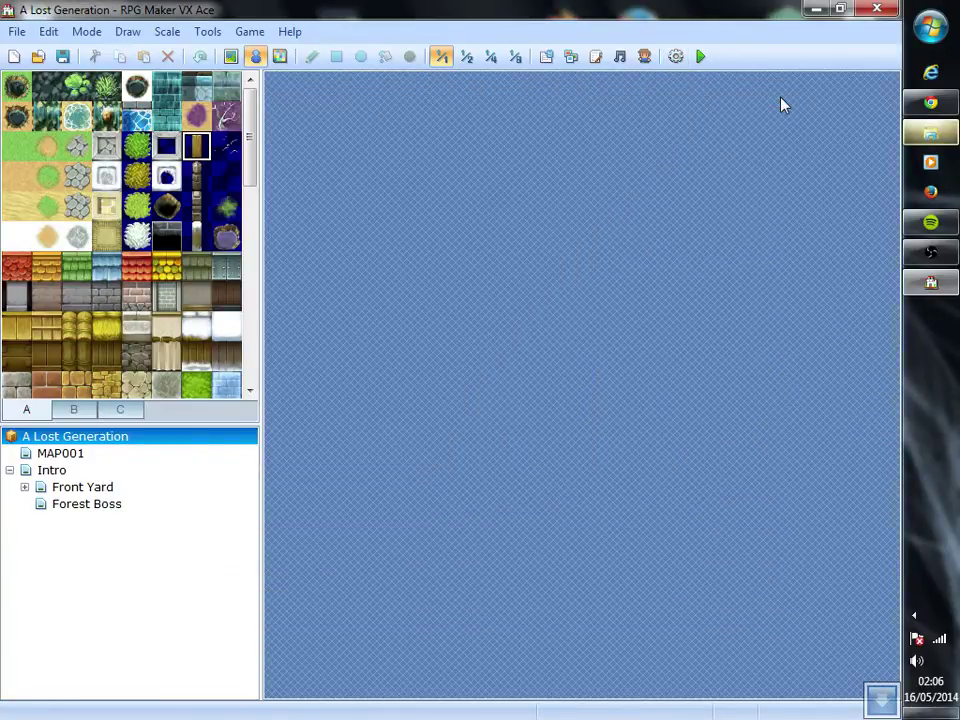